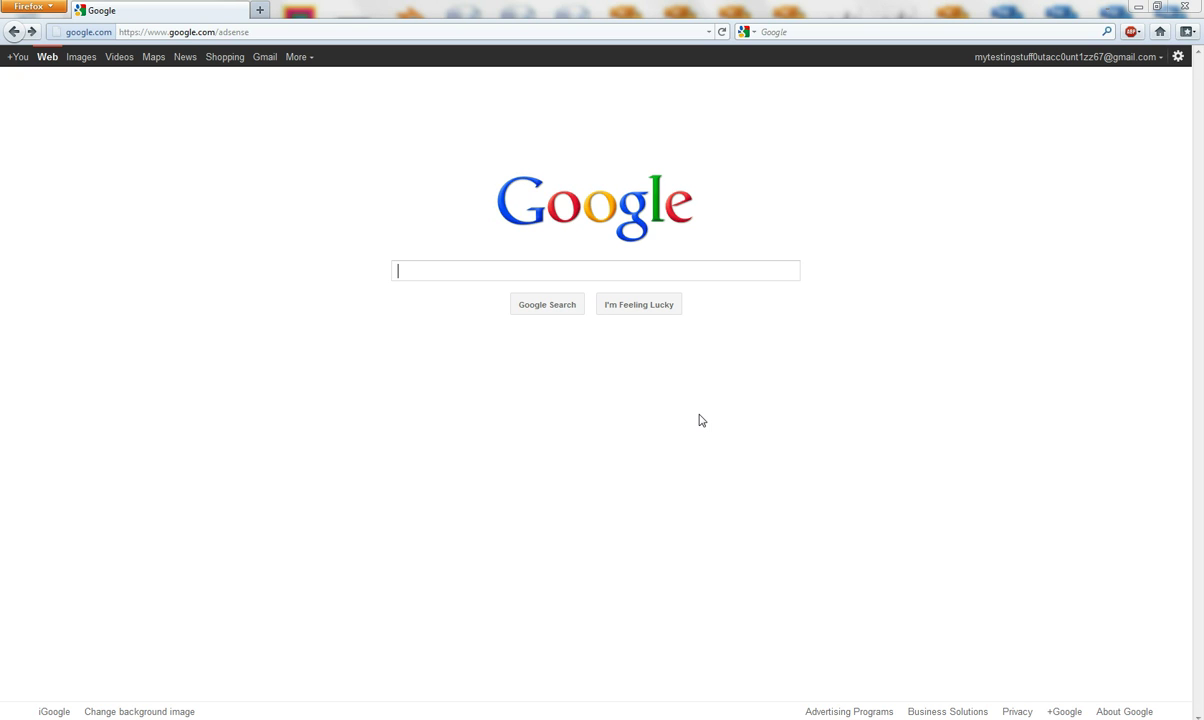
{"action": "left_click", "coordinate": [314, 33]}
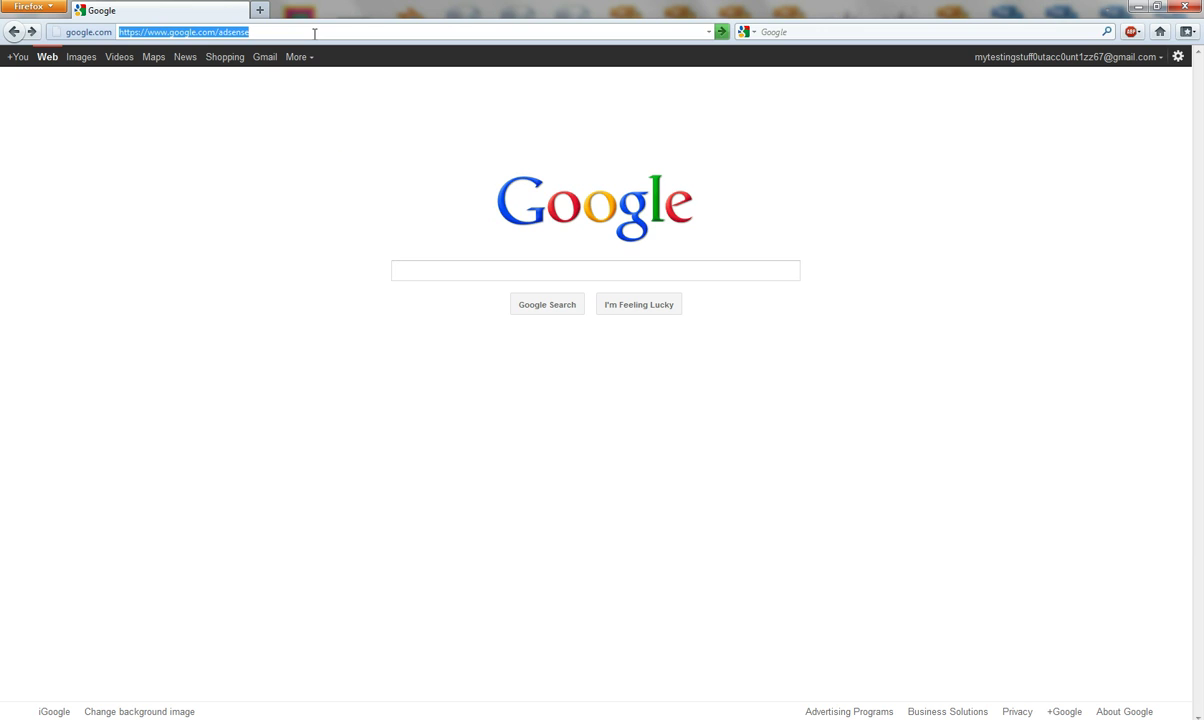
{"action": "left_click", "coordinate": [258, 32]}
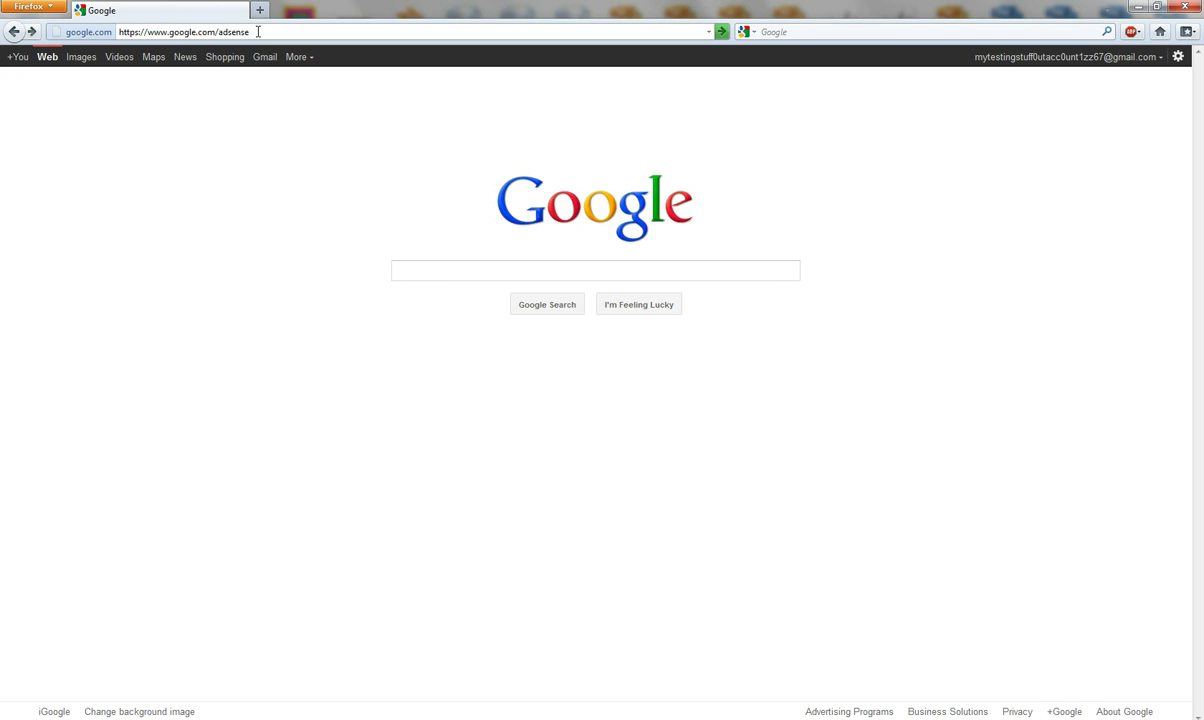
{"action": "key", "text": "Return"}
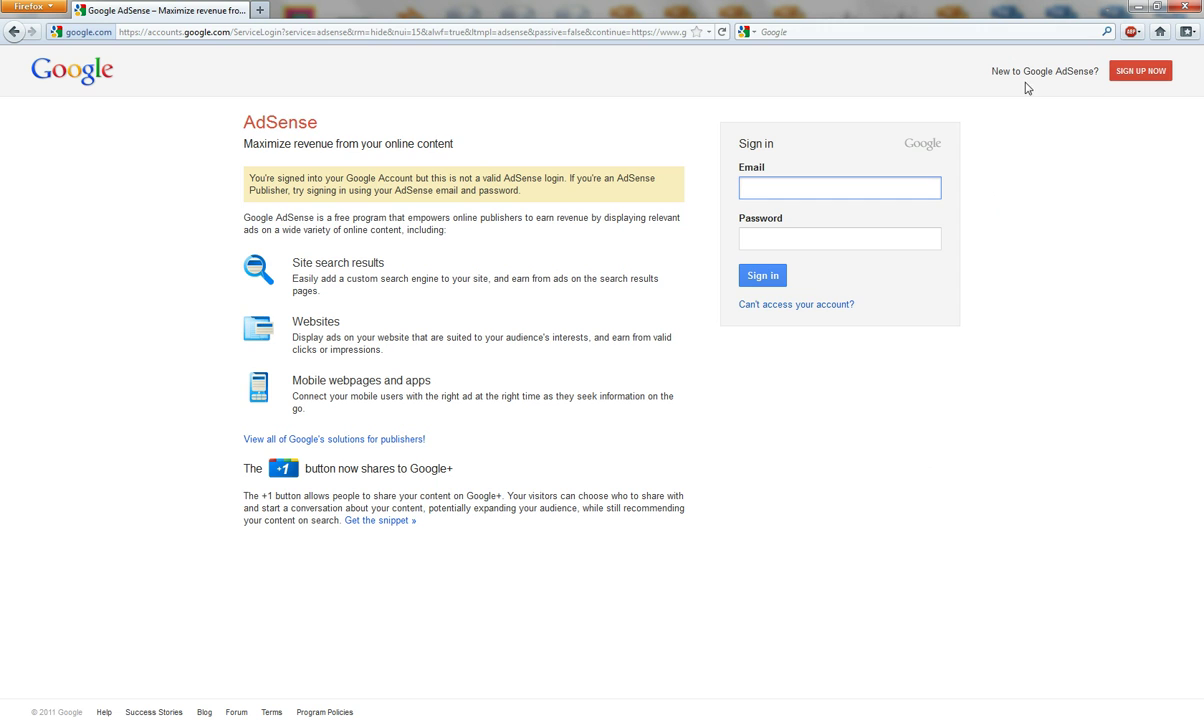
{"action": "left_click", "coordinate": [1153, 73]}
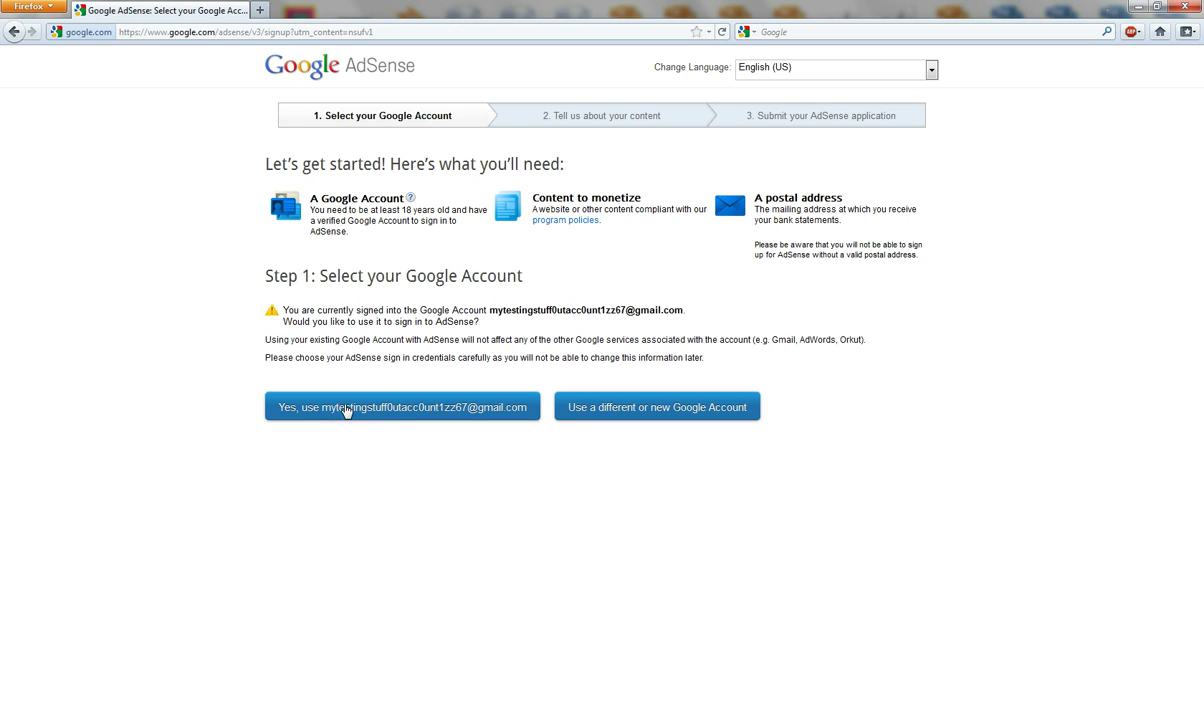
{"action": "left_click", "coordinate": [424, 414]}
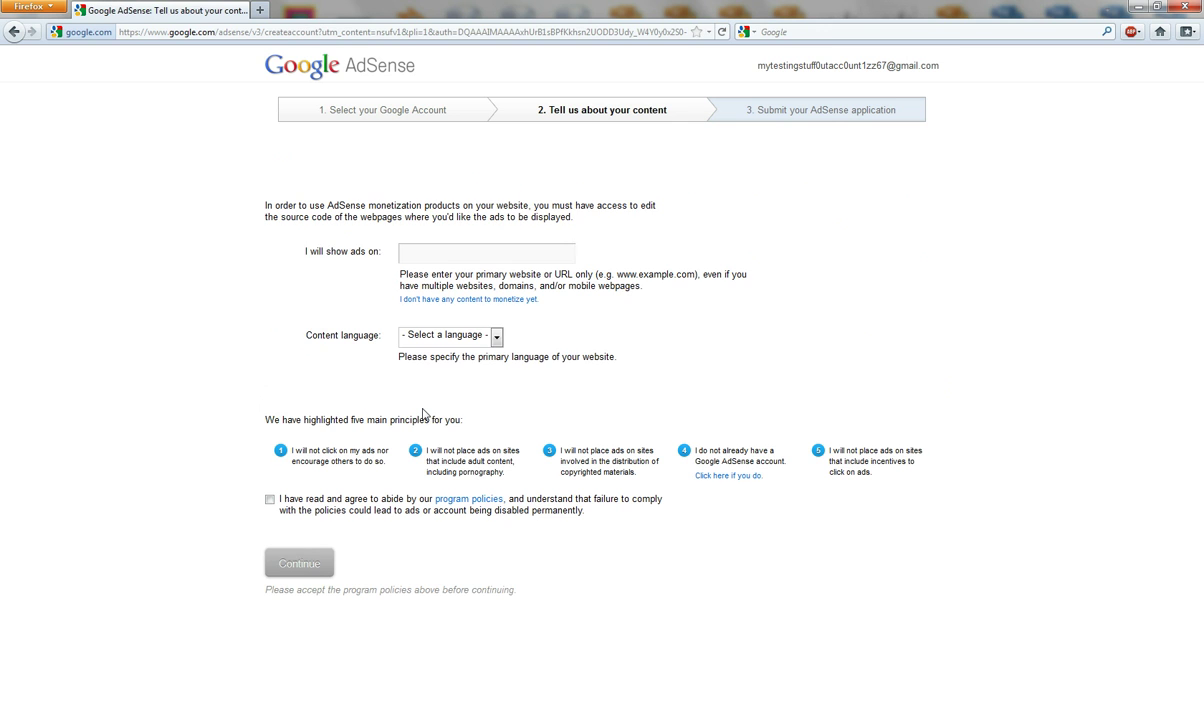
{"action": "left_click", "coordinate": [479, 256]}
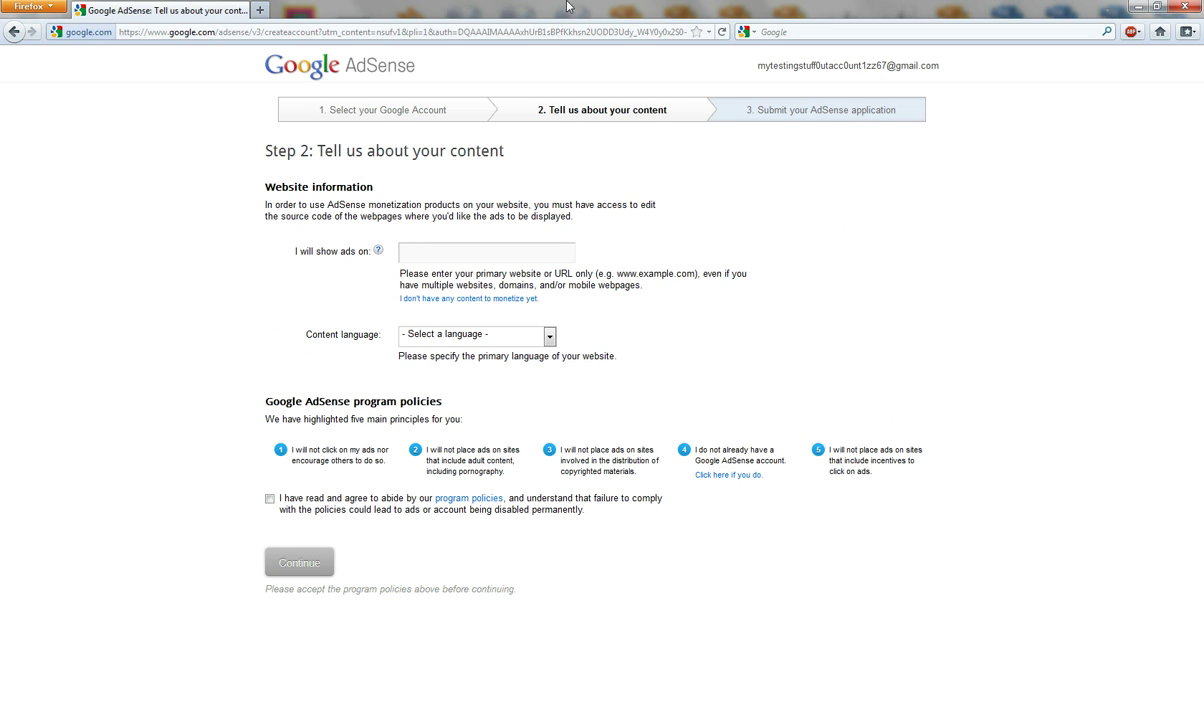
{"action": "type", "text": "www.howtobusinesswebiste"}
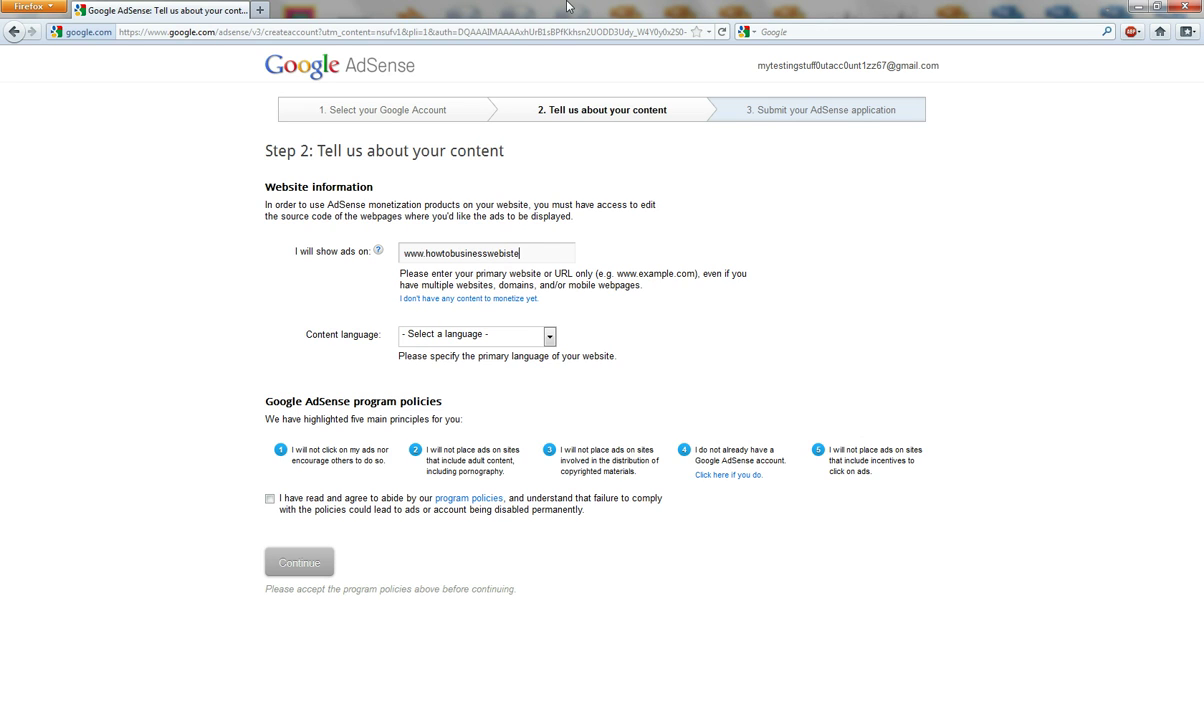
{"action": "key", "text": "BackSpace"}
{"action": "key", "text": "BackSpace"}
{"action": "key", "text": "BackSpace"}
{"action": "key", "text": "BackSpace"}
{"action": "type", "text": "site.com"}
- Set the content language to English, agree to the program policies and continue to step 3 of the application
{"action": "key", "text": "Tab"}
{"action": "key", "text": "Tab"}
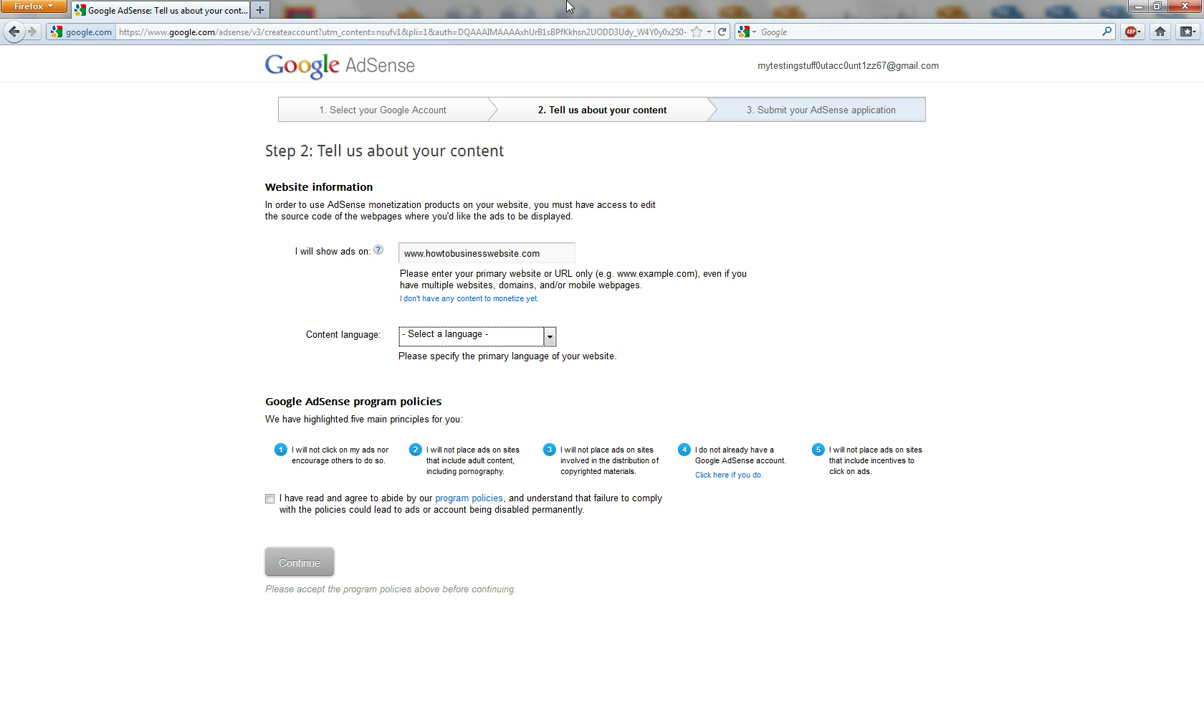
{"action": "key", "text": "e"}
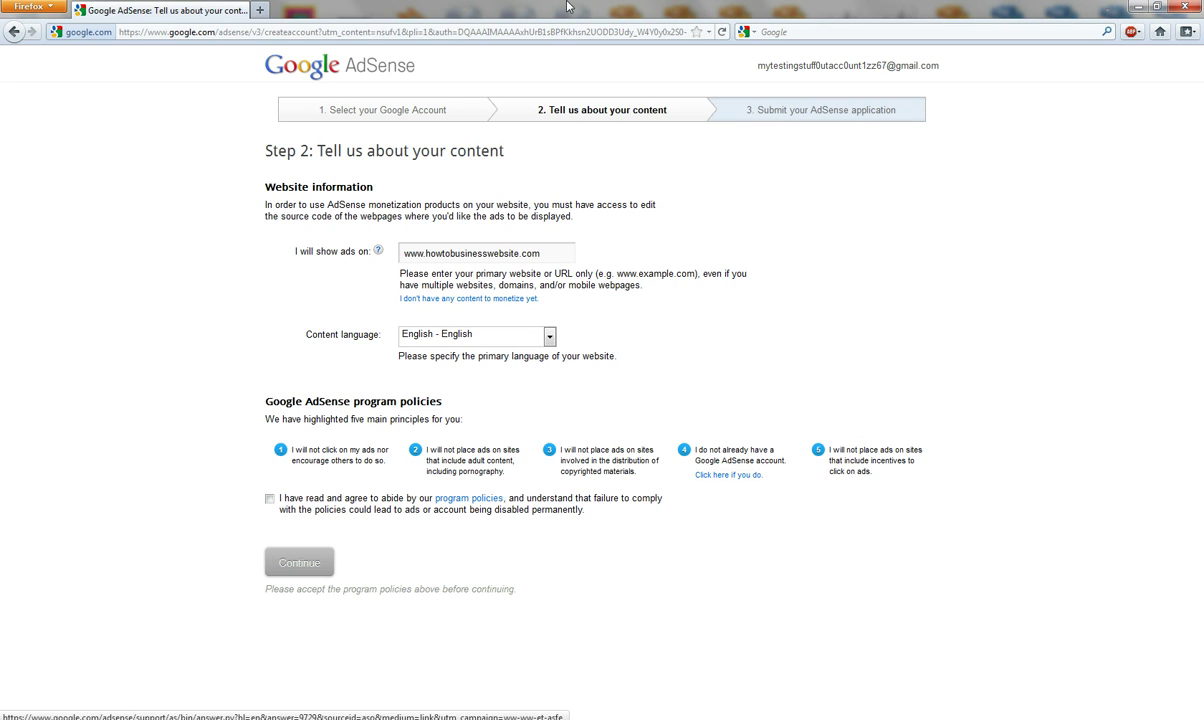
{"action": "left_click", "coordinate": [270, 499]}
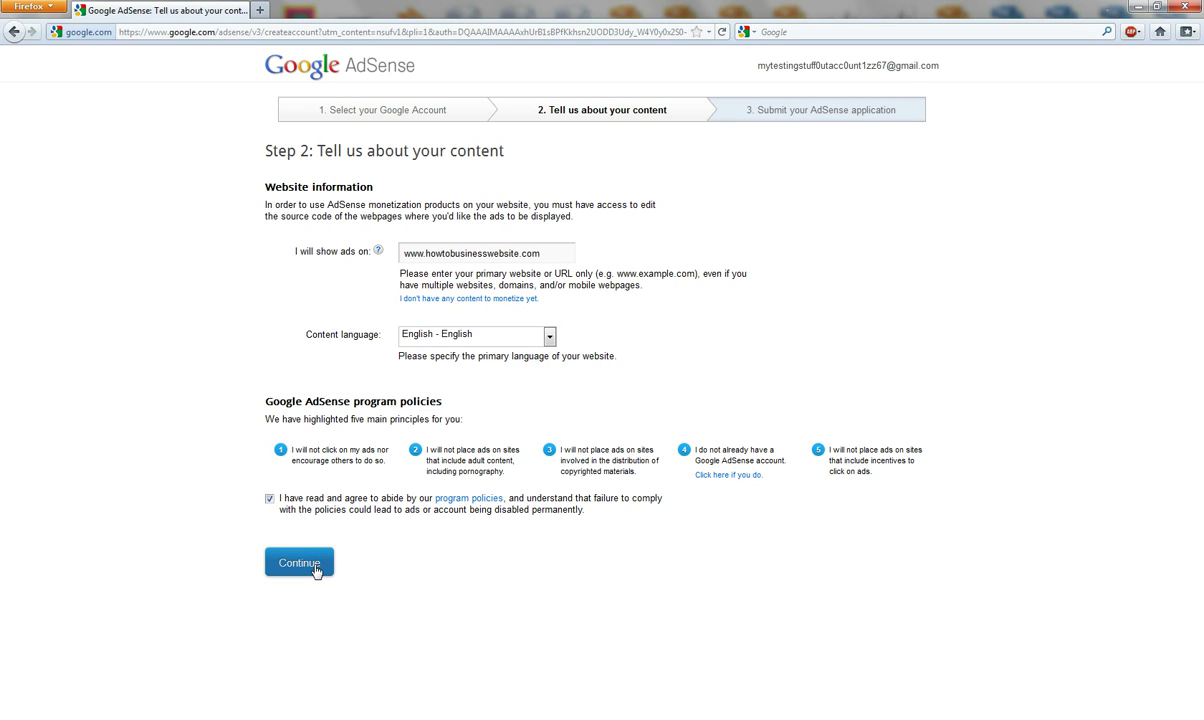
{"action": "left_click", "coordinate": [316, 571]}
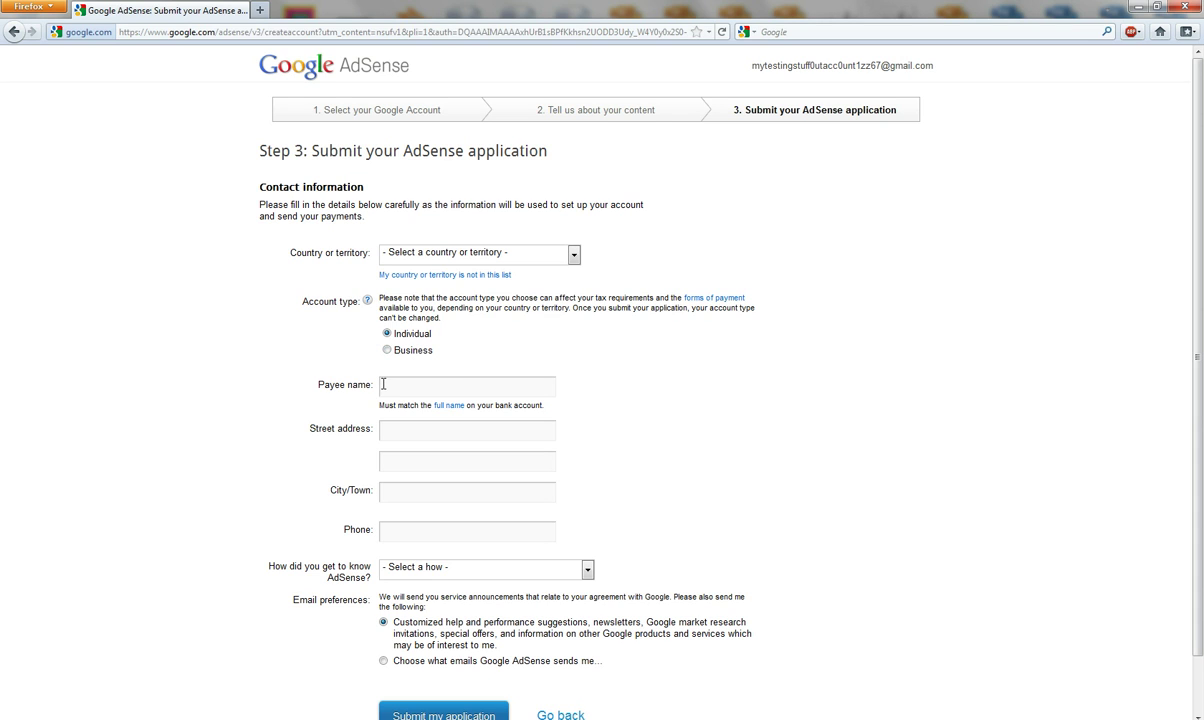
{"action": "left_click", "coordinate": [388, 350]}
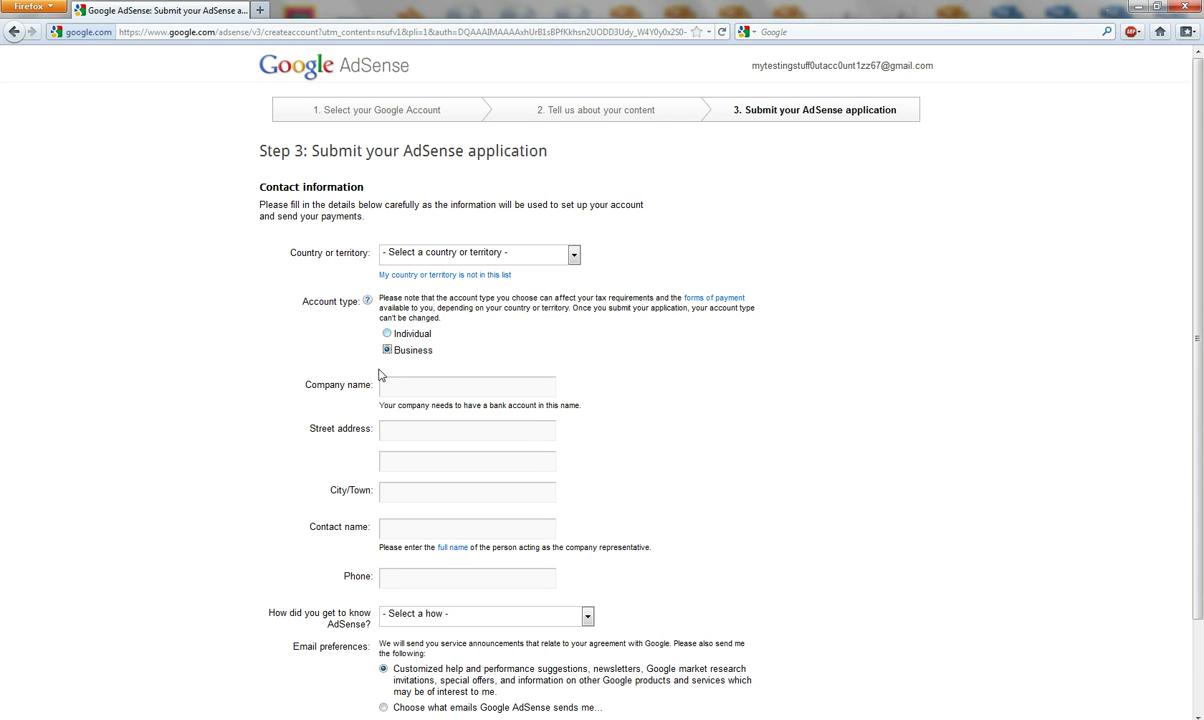
{"action": "left_click", "coordinate": [397, 387]}
{"action": "left_click", "coordinate": [392, 527]}
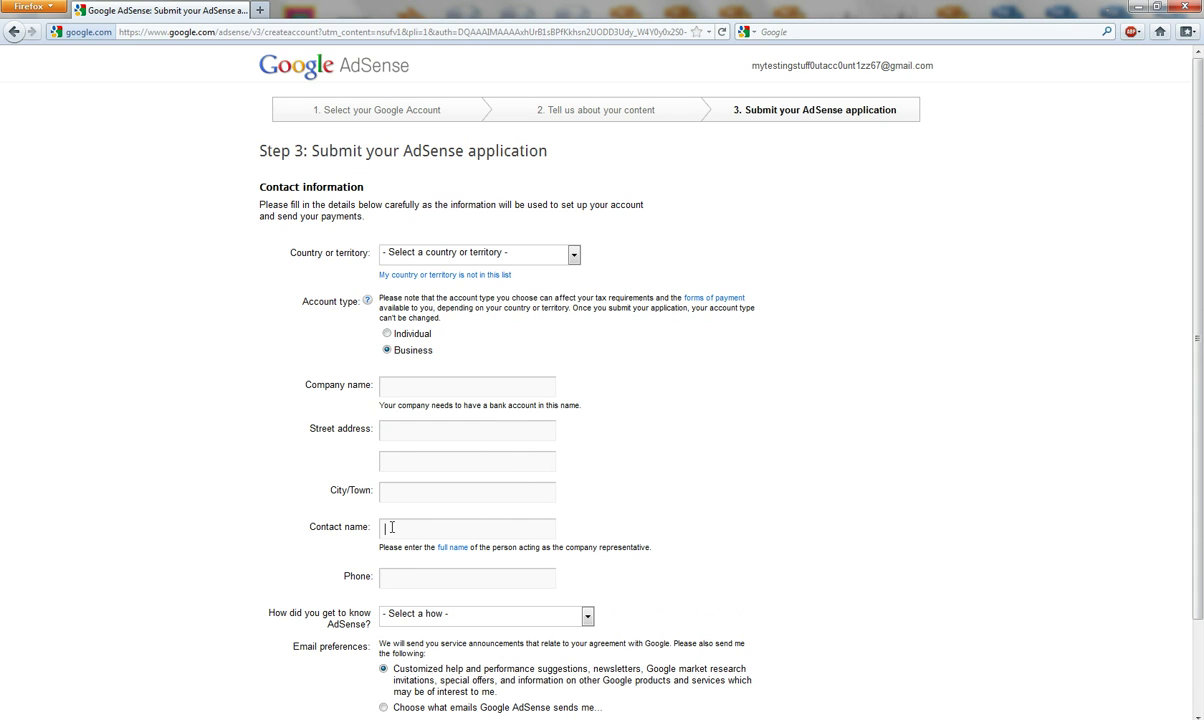
{"action": "left_click", "coordinate": [387, 333]}
- Fill in the payee name and the first line of the street address in the contact information
{"action": "left_click", "coordinate": [400, 388]}
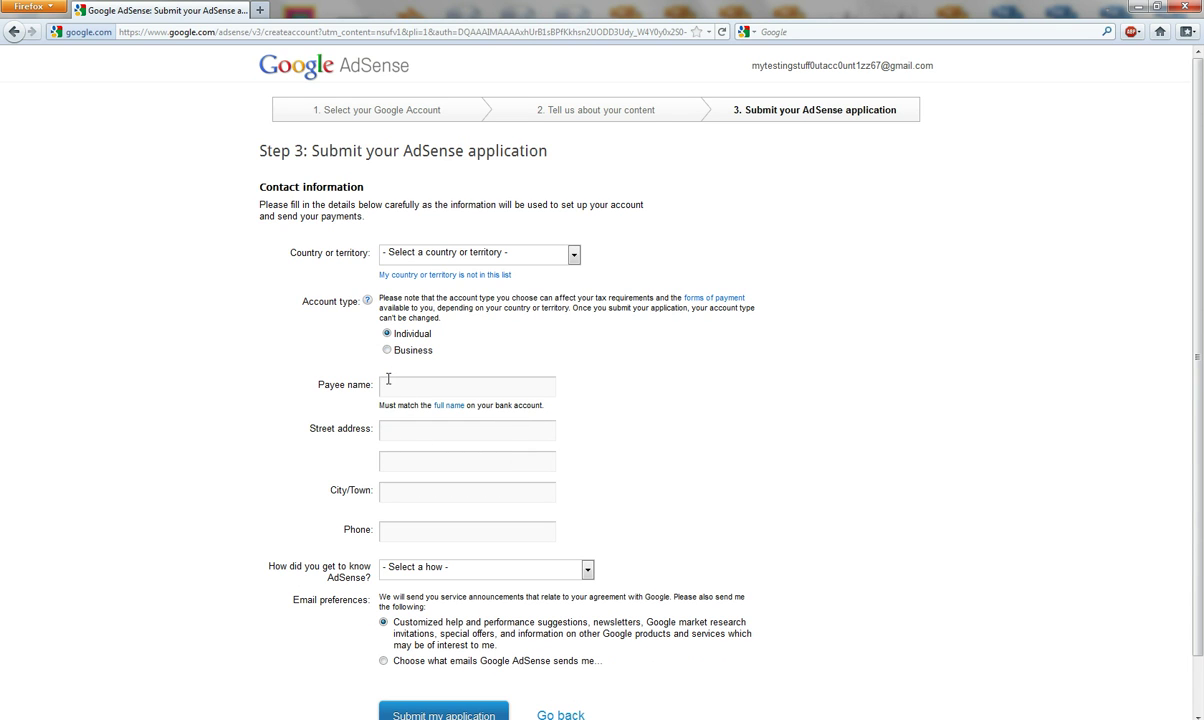
{"action": "type", "text": "your name"}
{"action": "key", "text": "Tab"}
{"action": "type", "text": "123 your address"}
- Fill in the city or town and the phone number, leaving the second street address line blank
{"action": "key", "text": "Tab"}
{"action": "key", "text": "Tab"}
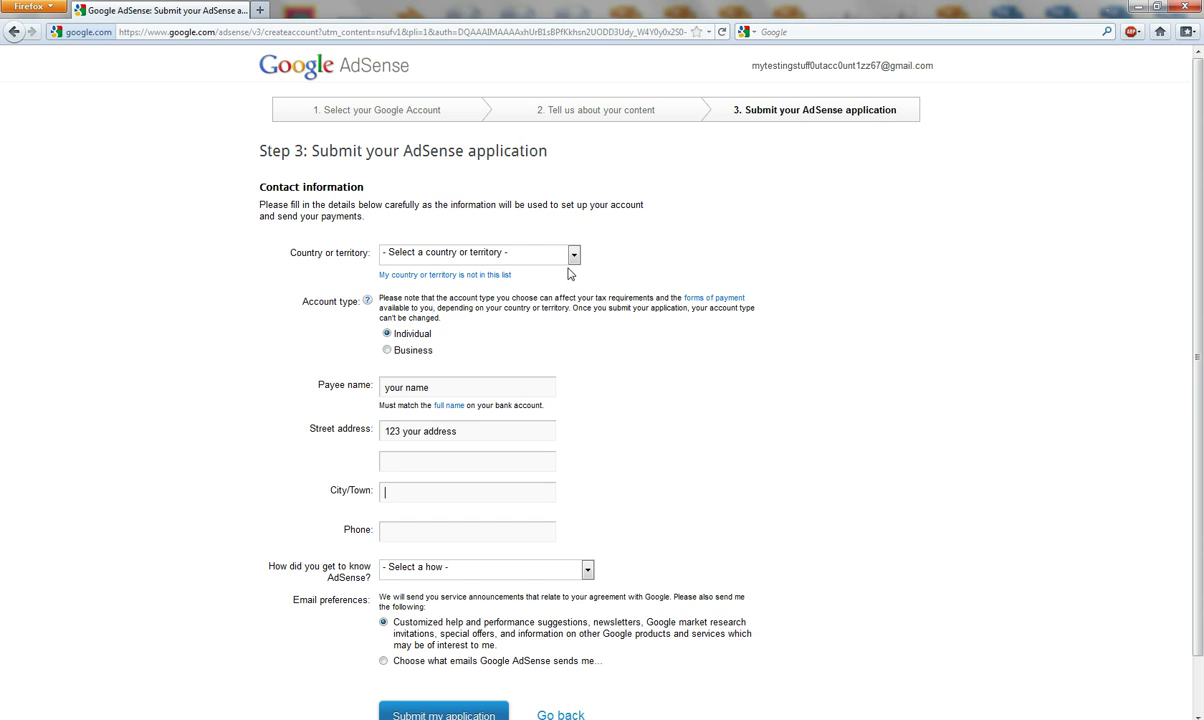
{"action": "type", "text": "your town"}
{"action": "key", "text": "Tab"}
{"action": "type", "text": "12343534534"}
- Answer the question about how you got to know AdSense with Friend/Colleague
{"action": "key", "text": "Tab"}
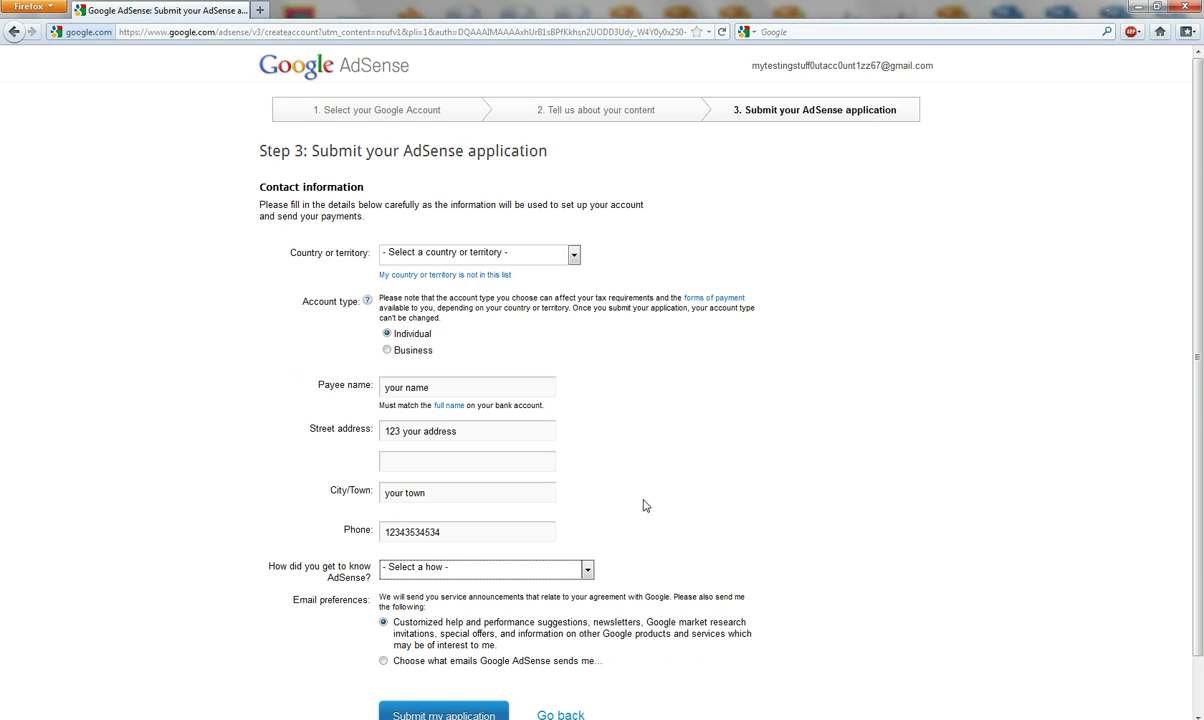
{"action": "left_click", "coordinate": [560, 572]}
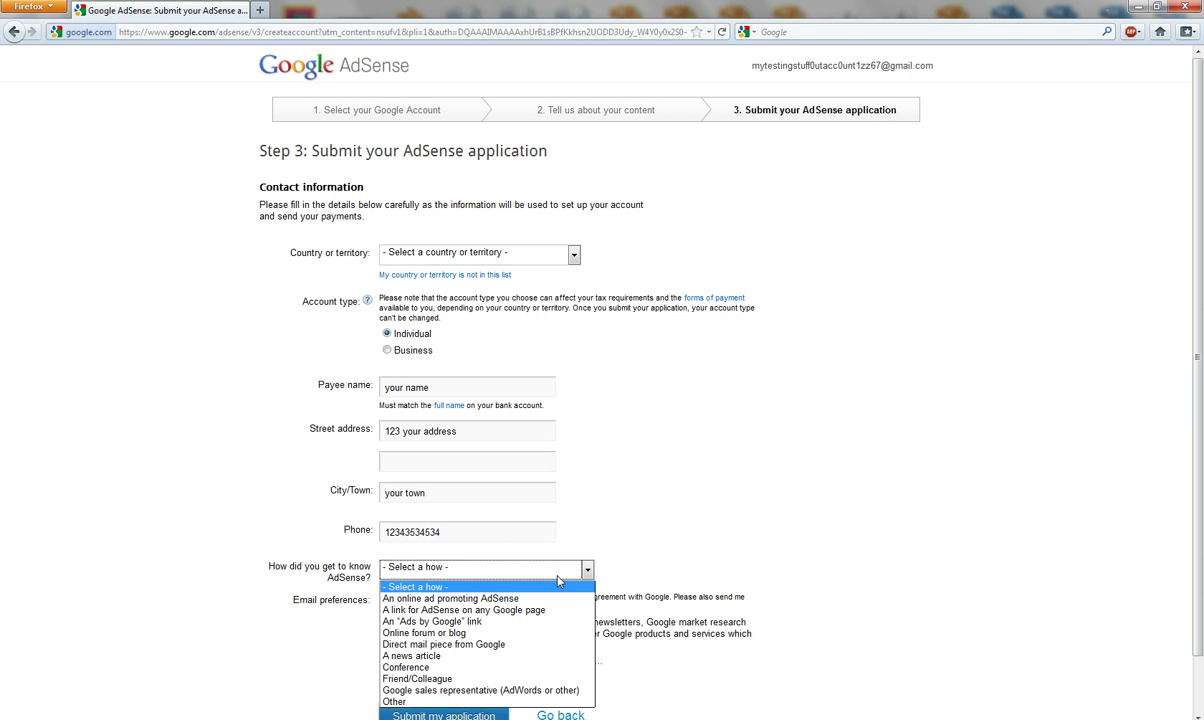
{"action": "left_click", "coordinate": [412, 679]}
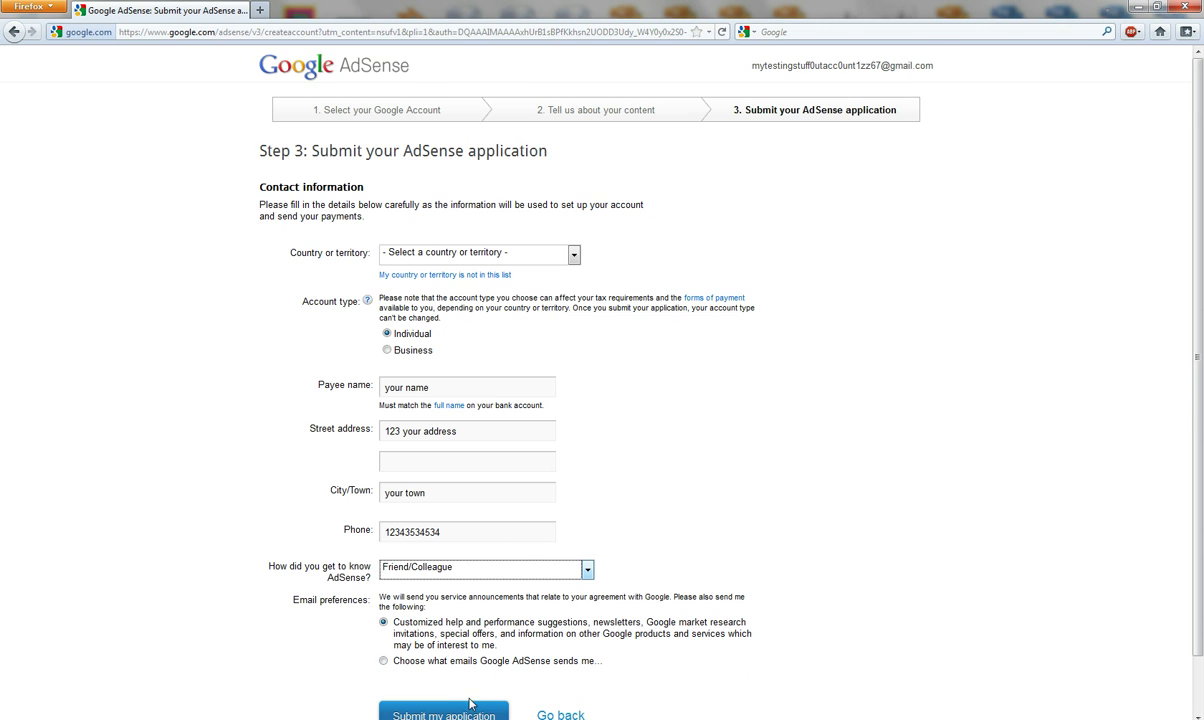
{"action": "scroll", "coordinate": [345, 645], "scroll_direction": "down", "scroll_amount": 1}
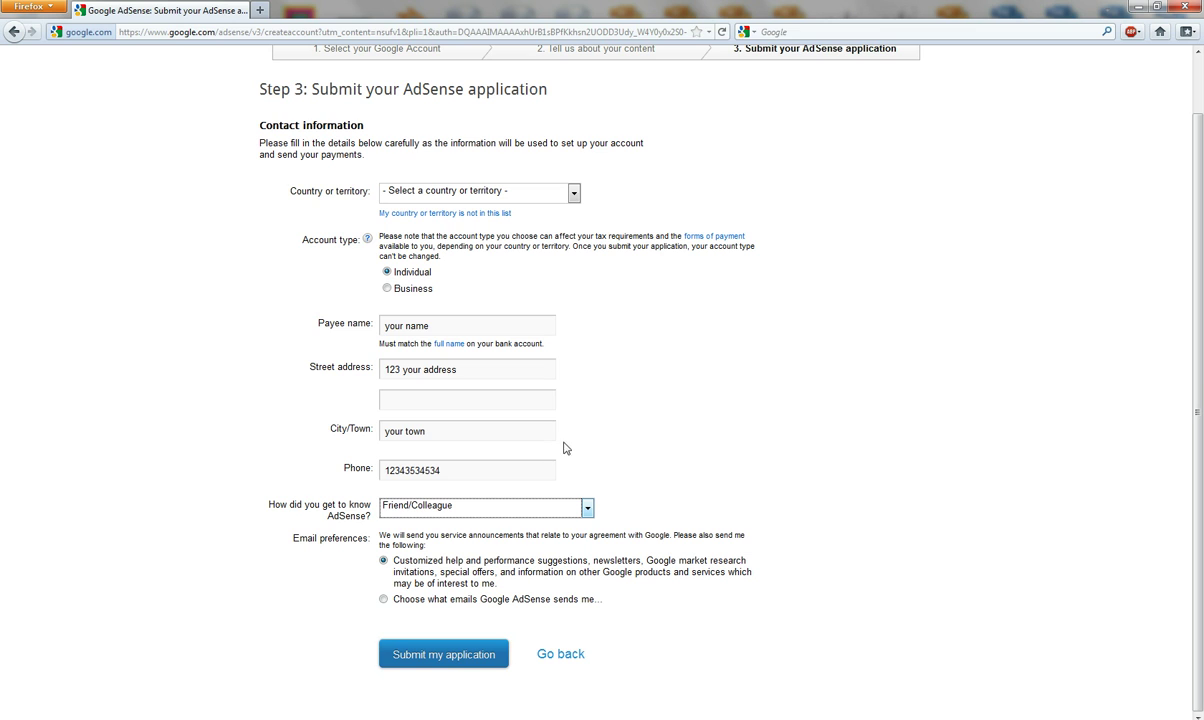
{"action": "scroll", "coordinate": [210, 645], "scroll_direction": "up", "scroll_amount": 1}
{"action": "scroll", "coordinate": [175, 645], "scroll_direction": "down", "scroll_amount": 1}
{"action": "scroll", "coordinate": [695, 674], "scroll_direction": "up", "scroll_amount": 1}
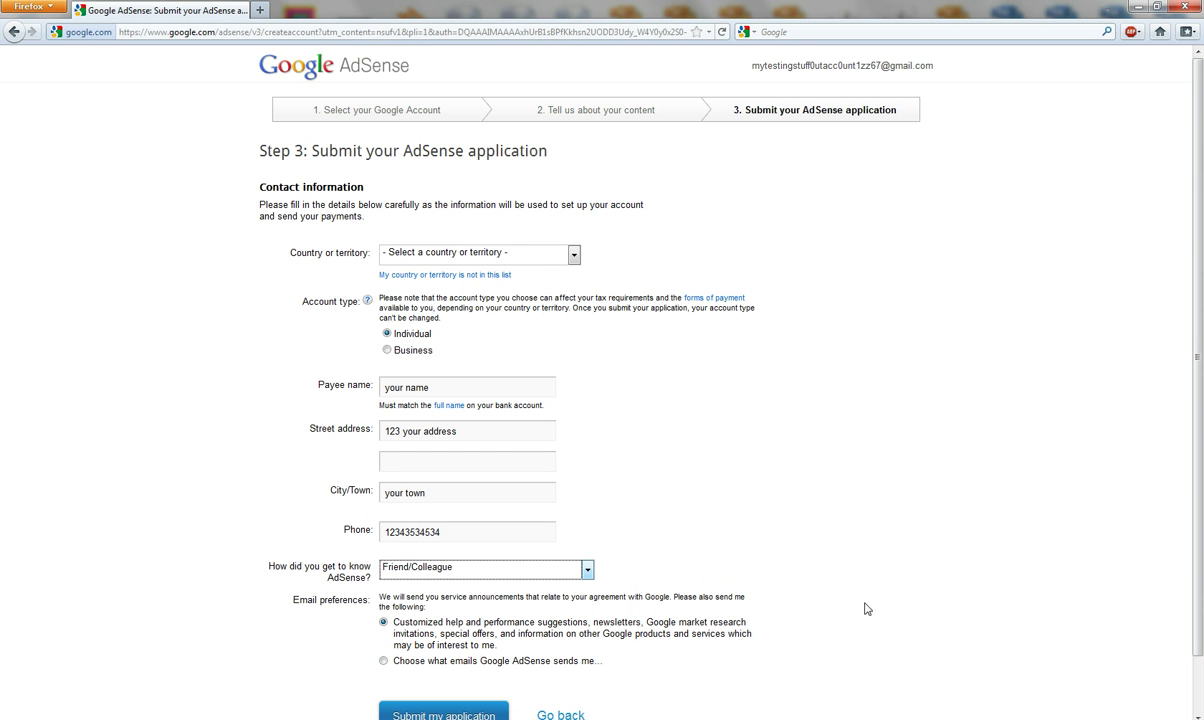